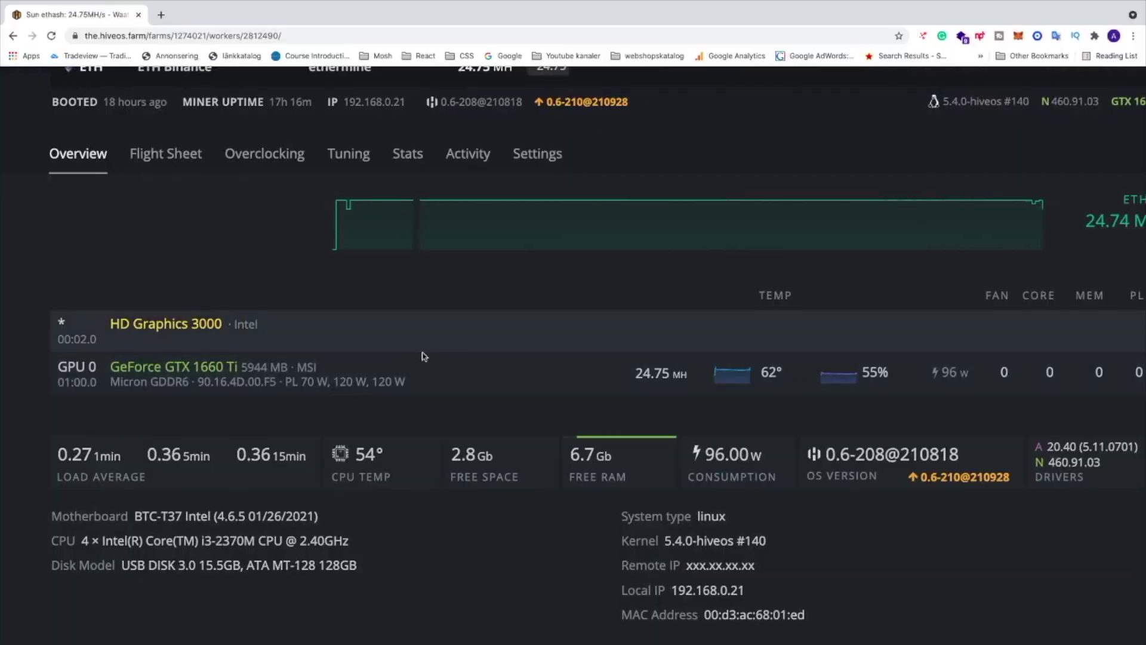
- Zoom out and pan across the worker Overview page to review hashrate and GPU stats
{"action": "scroll", "coordinate": [776, 323], "scroll_direction": "right", "scroll_amount": 5}
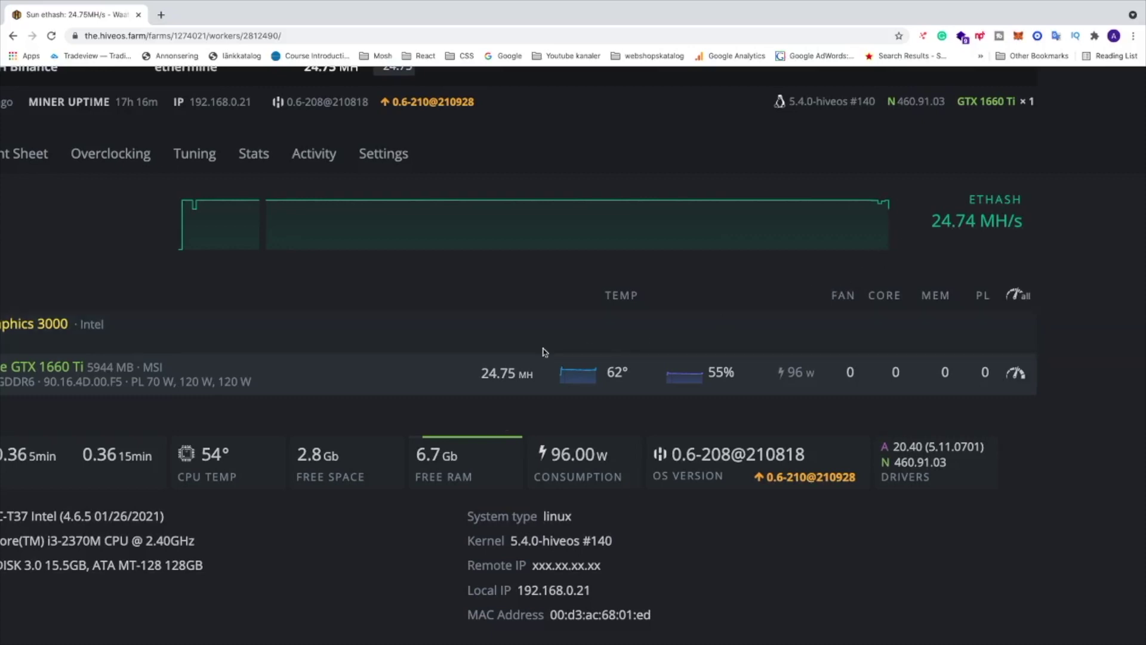
{"action": "key", "text": "ctrl+minus"}
{"action": "key", "text": "ctrl+minus"}
{"action": "key", "text": "ctrl+minus"}
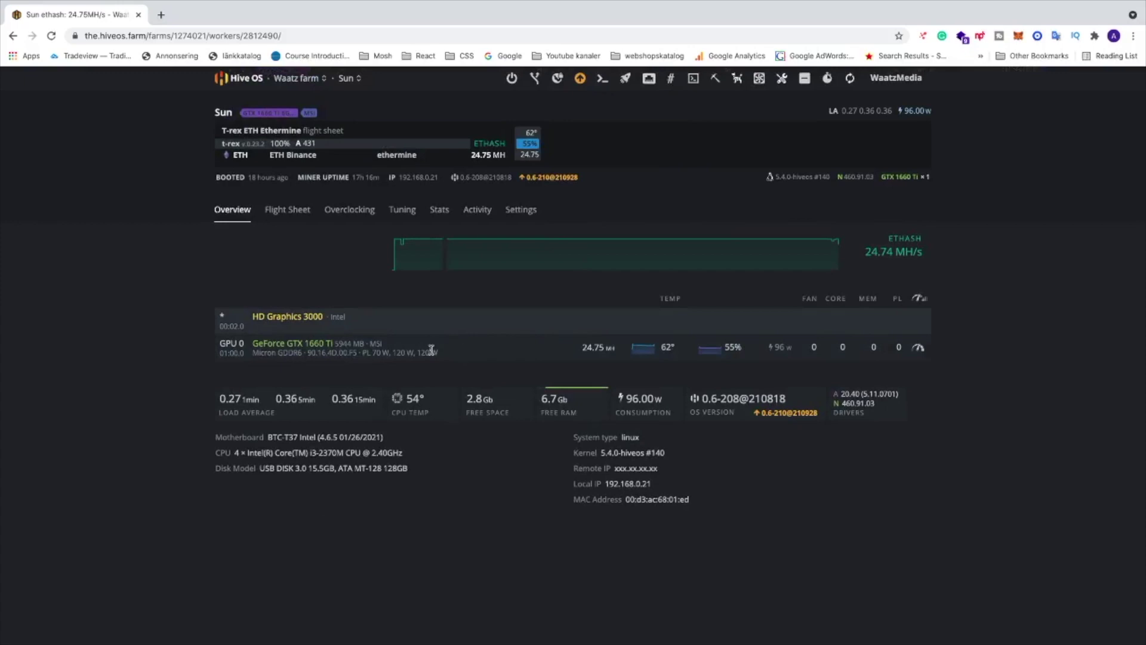
{"action": "scroll", "coordinate": [430, 347], "scroll_direction": "up", "scroll_amount": 5}
{"action": "scroll", "coordinate": [279, 354], "scroll_direction": "left", "scroll_amount": 5}
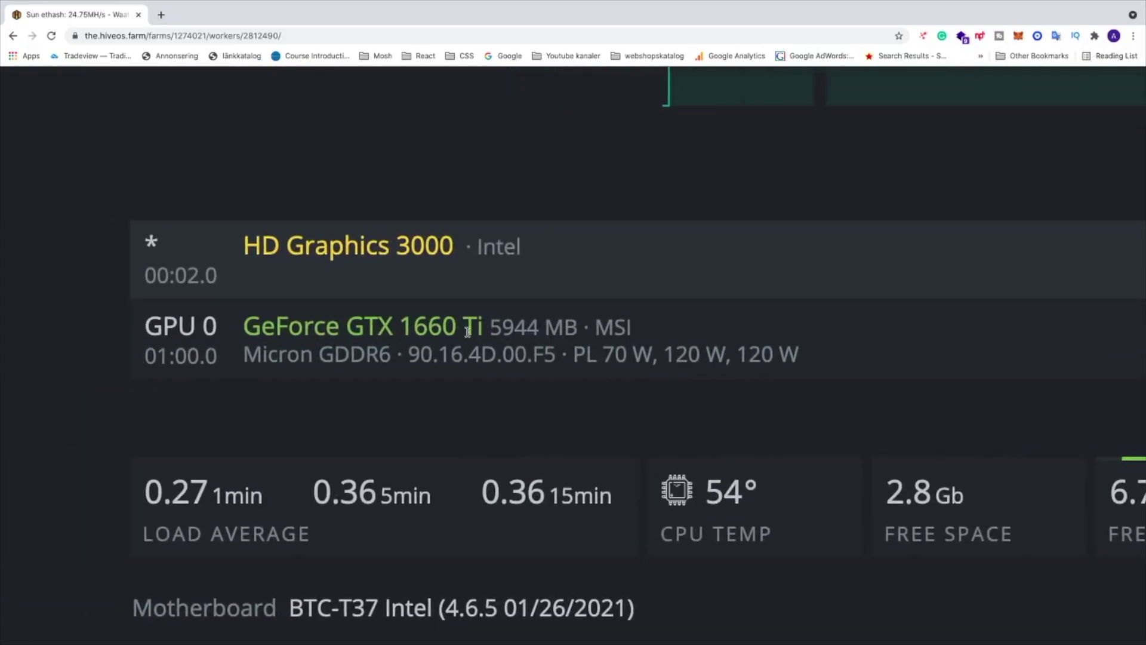
{"action": "scroll", "coordinate": [467, 331], "scroll_direction": "right", "scroll_amount": 3}
{"action": "scroll", "coordinate": [467, 332], "scroll_direction": "right", "scroll_amount": 4}
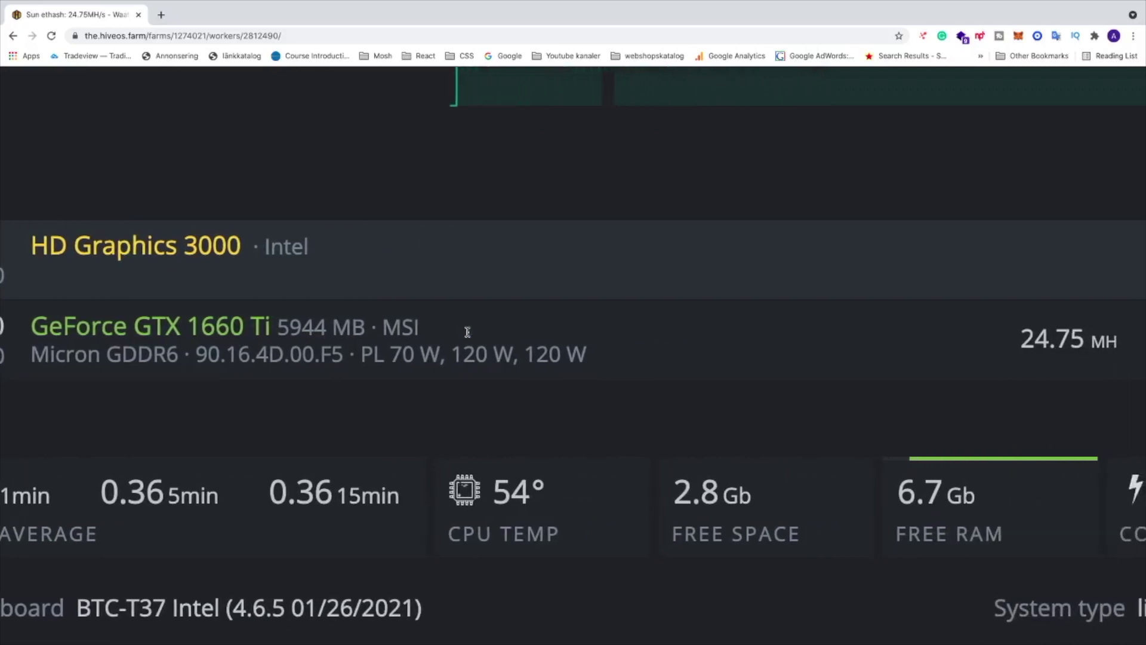
{"action": "scroll", "coordinate": [468, 333], "scroll_direction": "right", "scroll_amount": 8}
{"action": "scroll", "coordinate": [468, 335], "scroll_direction": "right", "scroll_amount": 7}
{"action": "scroll", "coordinate": [468, 335], "scroll_direction": "right", "scroll_amount": 10}
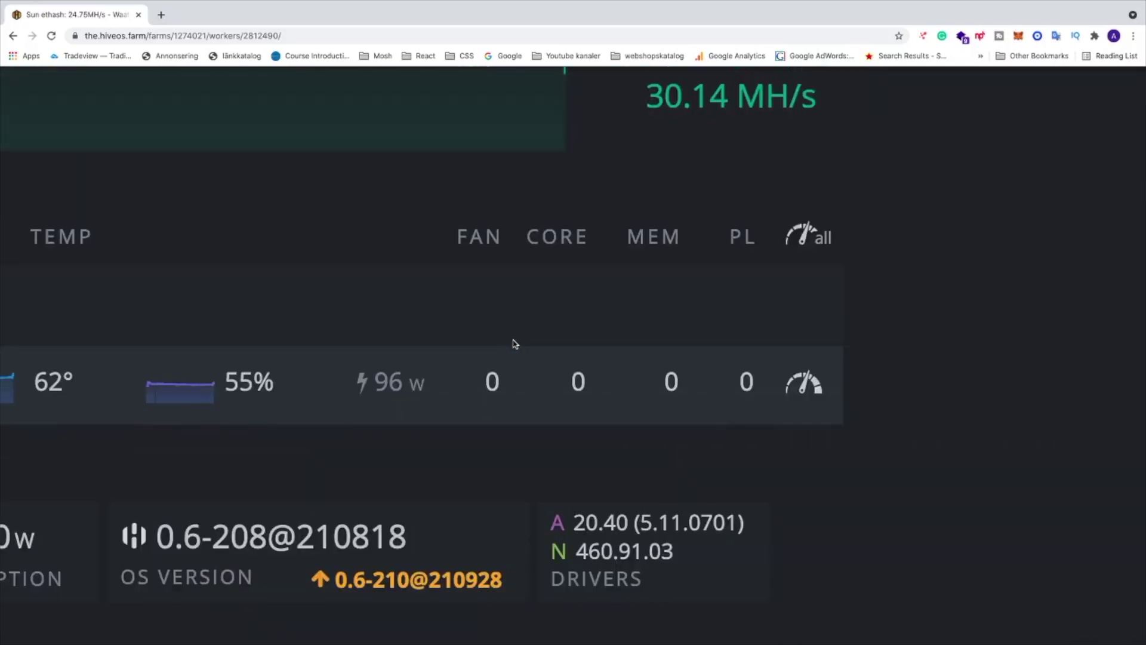
{"action": "scroll", "coordinate": [514, 343], "scroll_direction": "up", "scroll_amount": 1}
{"action": "scroll", "coordinate": [513, 343], "scroll_direction": "up", "scroll_amount": 2}
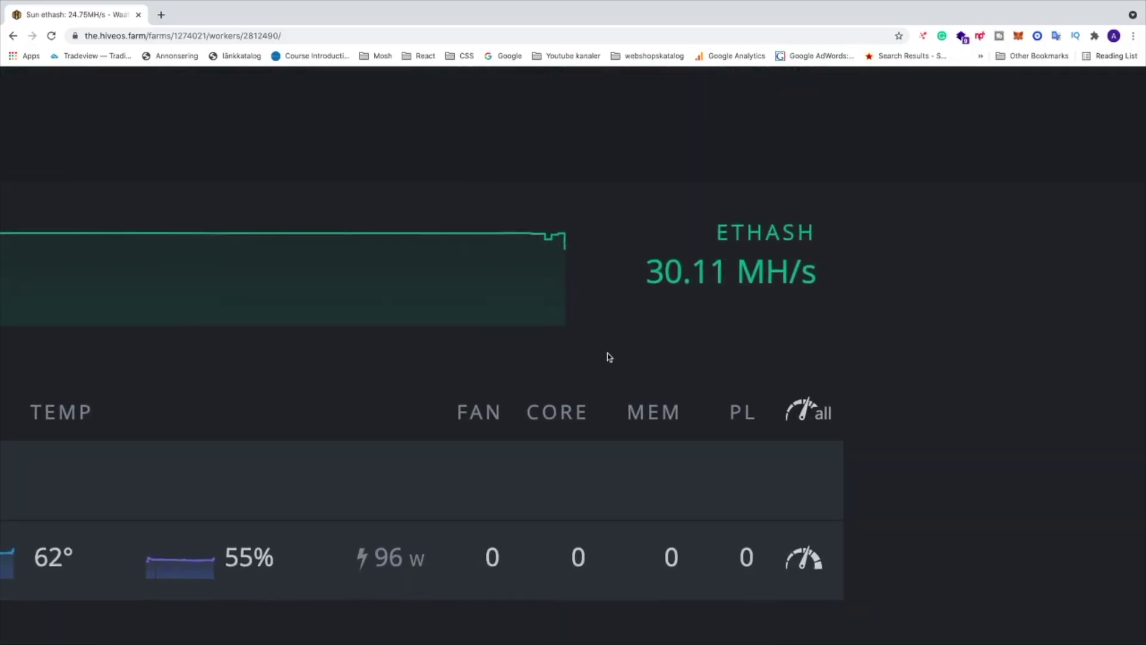
{"action": "scroll", "coordinate": [607, 357], "scroll_direction": "down", "scroll_amount": 1}
{"action": "scroll", "coordinate": [607, 356], "scroll_direction": "down", "scroll_amount": 1}
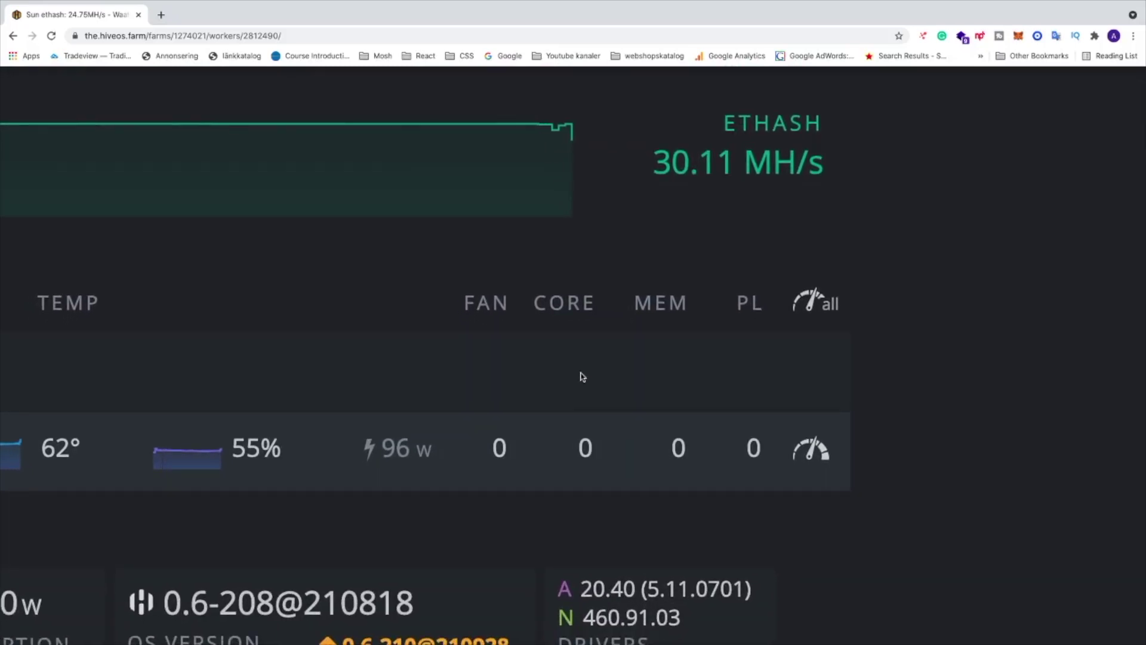
{"action": "scroll", "coordinate": [581, 376], "scroll_direction": "left", "scroll_amount": 2}
{"action": "scroll", "coordinate": [581, 376], "scroll_direction": "left", "scroll_amount": 3}
{"action": "scroll", "coordinate": [567, 379], "scroll_direction": "left", "scroll_amount": 5}
{"action": "scroll", "coordinate": [559, 382], "scroll_direction": "left", "scroll_amount": 1}
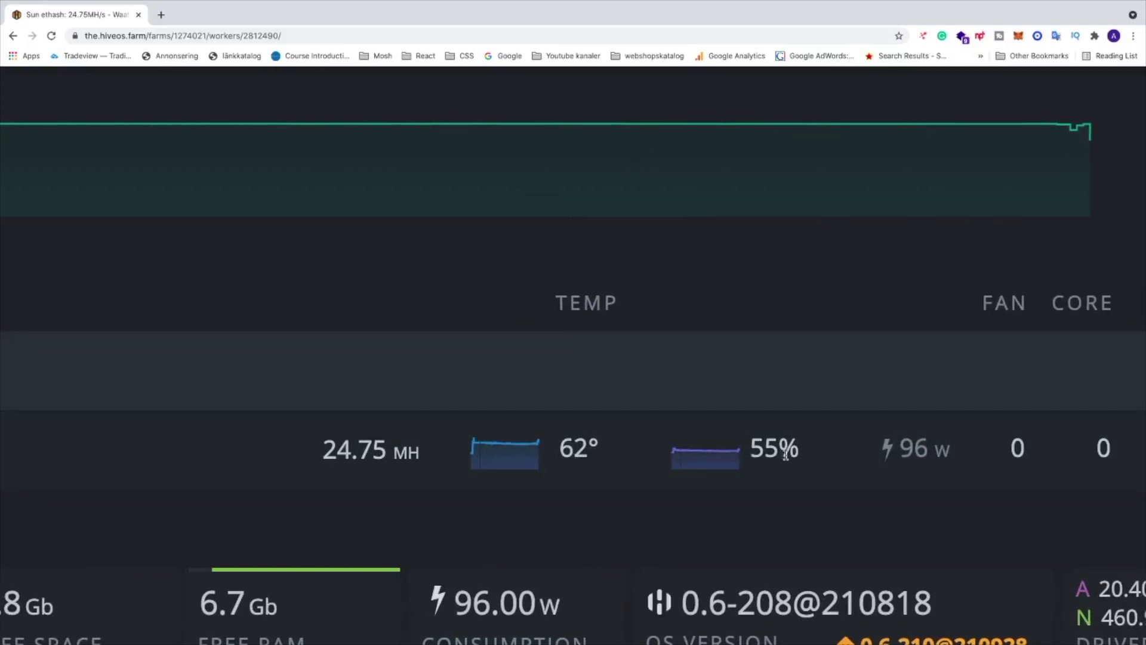
- Open the overclock settings for the GTX 1660 Ti (GPU 0)
{"action": "scroll", "coordinate": [712, 461], "scroll_direction": "right", "scroll_amount": 3}
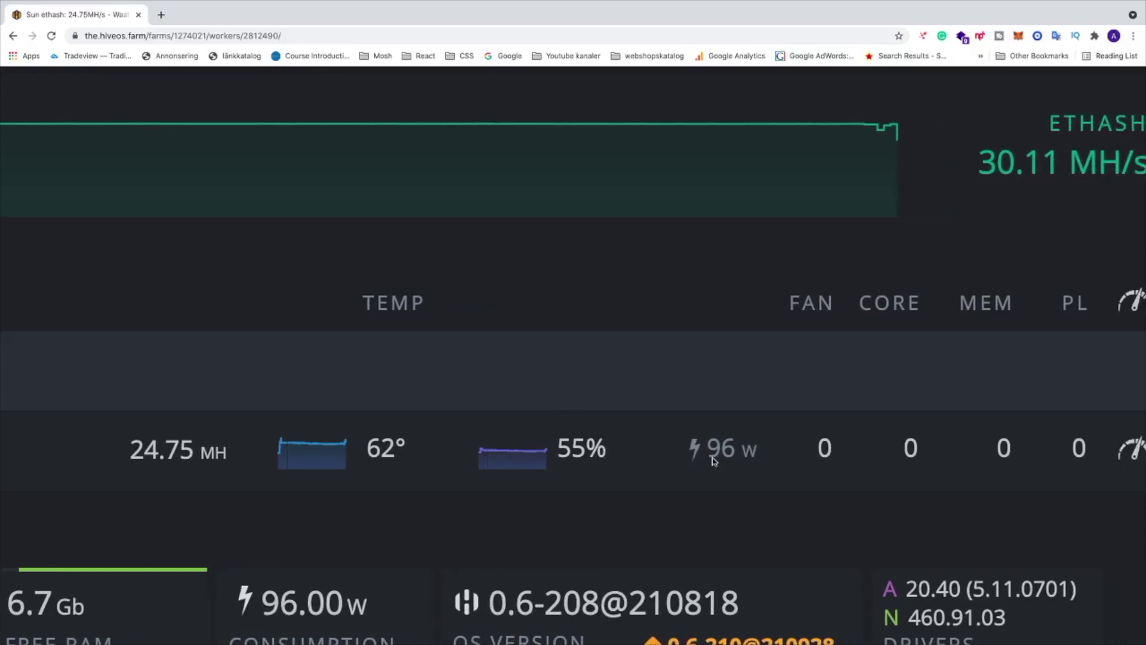
{"action": "scroll", "coordinate": [713, 461], "scroll_direction": "right", "scroll_amount": 5}
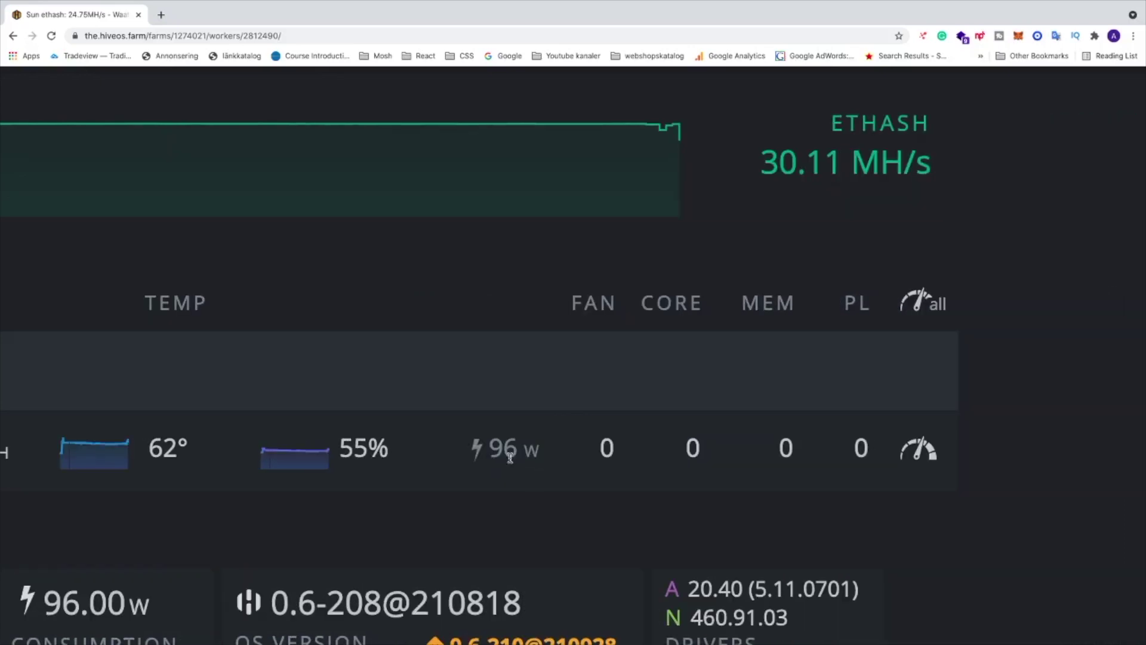
{"action": "scroll", "coordinate": [531, 457], "scroll_direction": "right", "scroll_amount": 2}
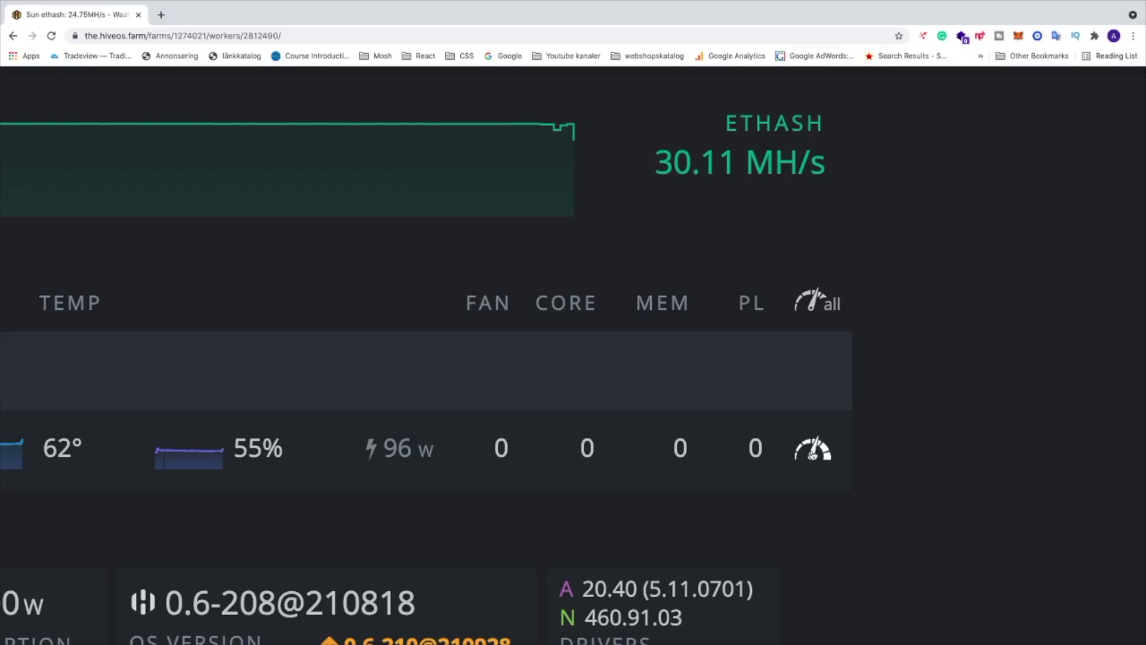
{"action": "left_click", "coordinate": [813, 453]}
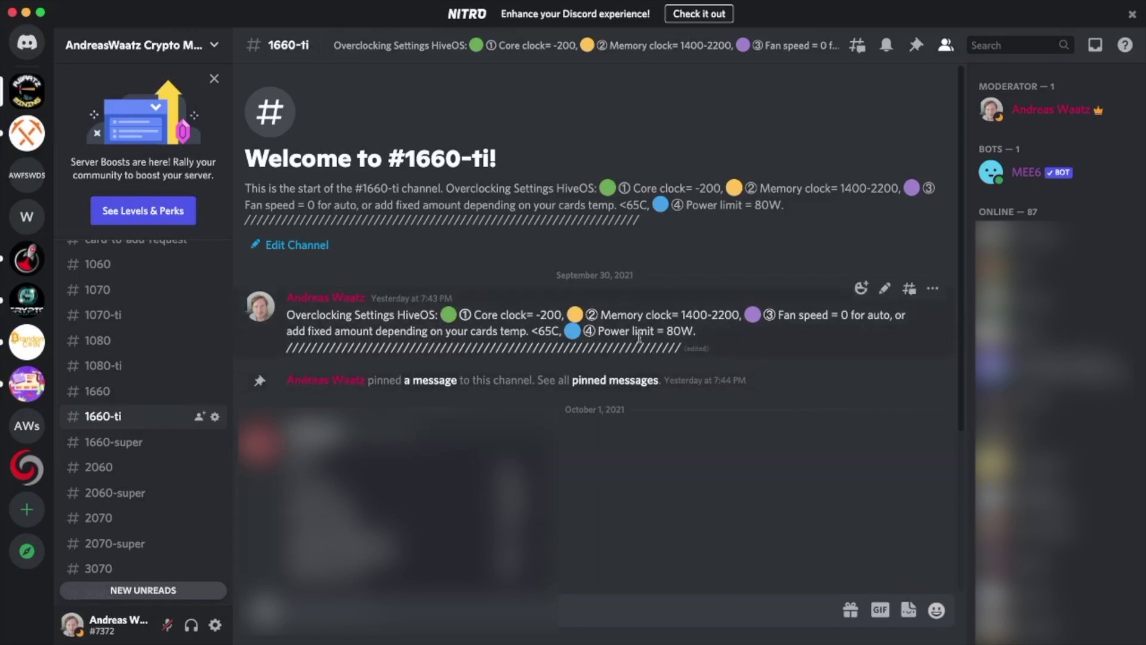
- Read the #1660-ti recommendations: core -200, memory 1400–2200, fan auto, 80 W
{"action": "mouse_move", "coordinate": [144, 416]}
{"action": "scroll", "coordinate": [124, 432], "scroll_direction": "up", "scroll_amount": 3}
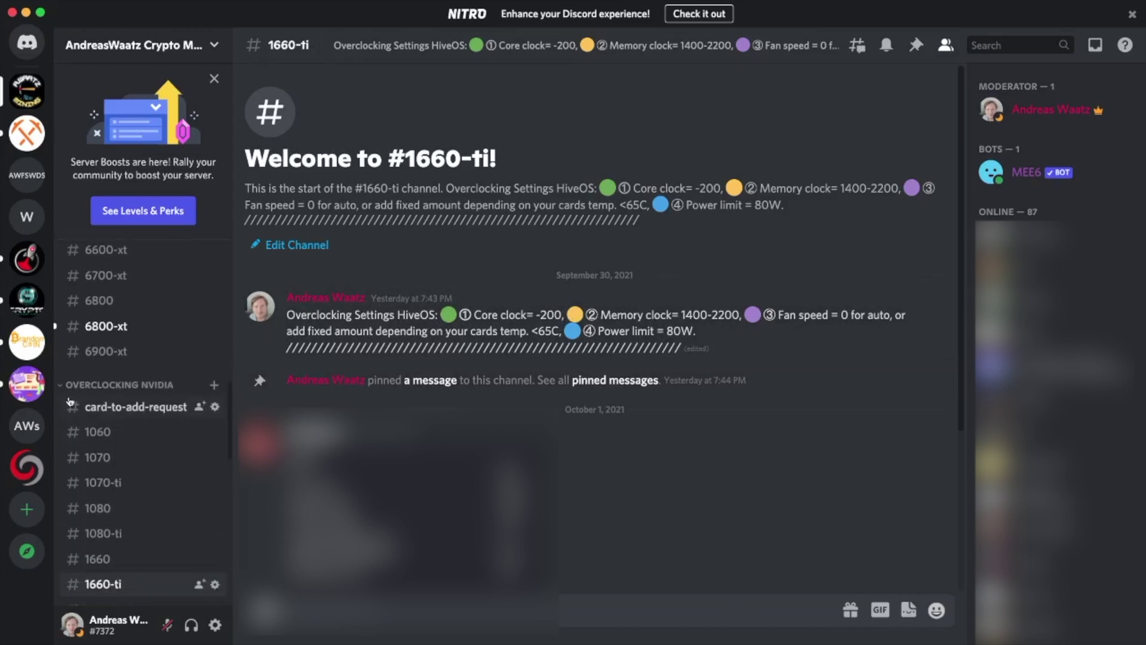
{"action": "scroll", "coordinate": [149, 412], "scroll_direction": "down", "scroll_amount": 1}
{"action": "scroll", "coordinate": [150, 417], "scroll_direction": "down", "scroll_amount": 3}
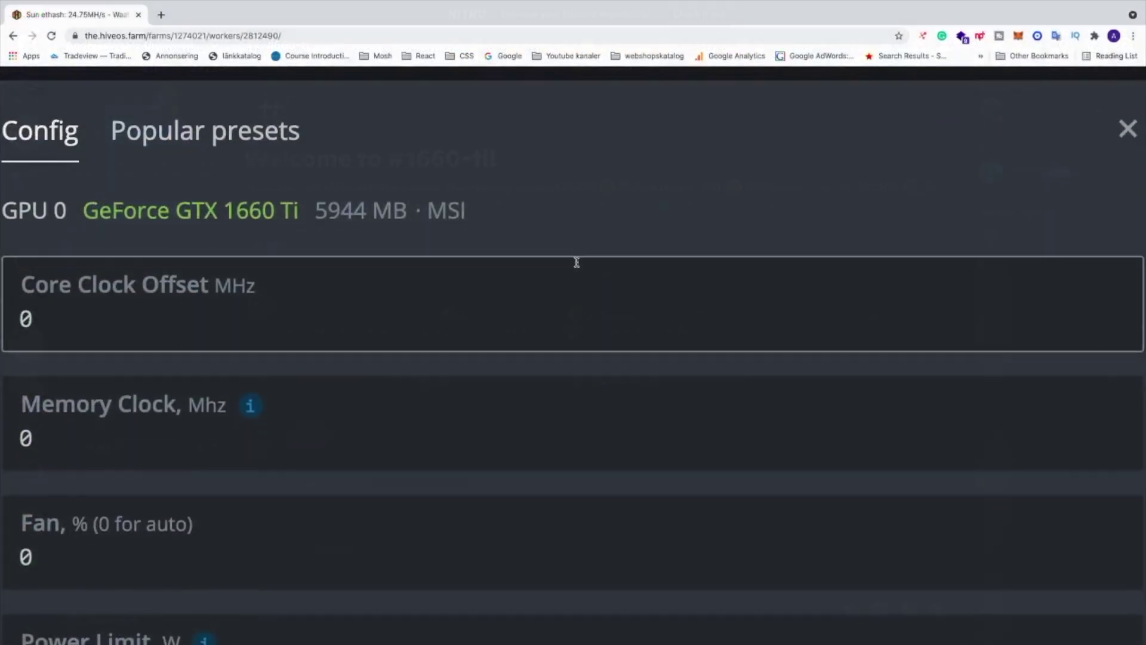
- Enter core clock offset -200 and memory clock 2200 in the GTX 1660 Ti overclock form
{"action": "left_click", "coordinate": [59, 322]}
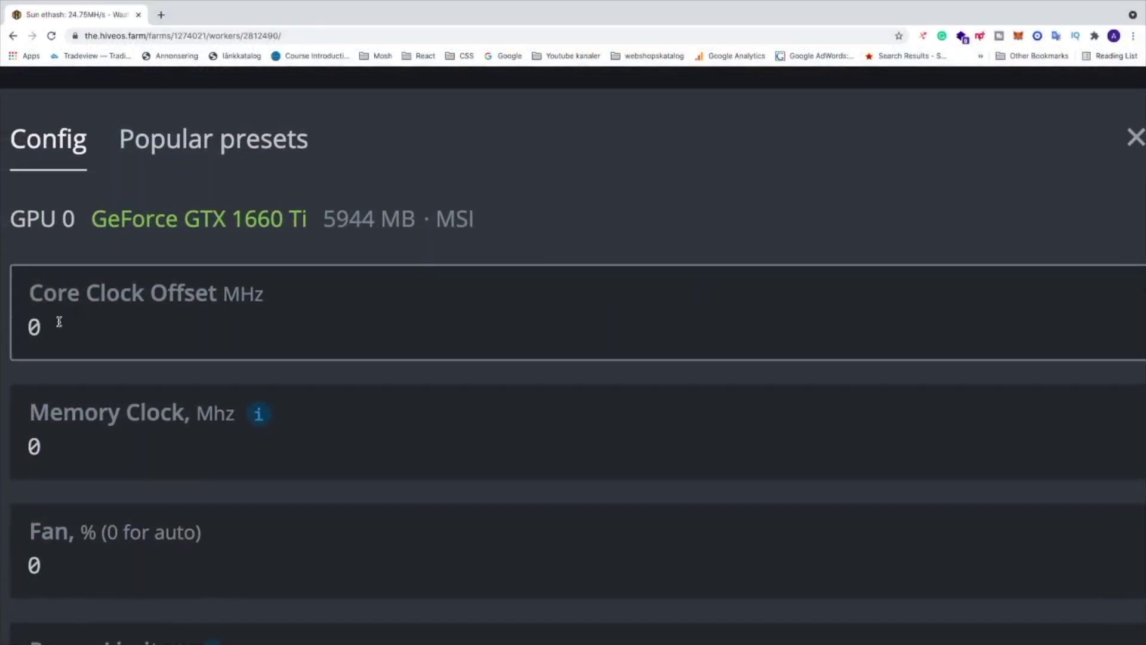
{"action": "key", "text": "BackSpace"}
{"action": "type", "text": "-200"}
{"action": "left_click", "coordinate": [61, 444]}
{"action": "key", "text": "BackSpace"}
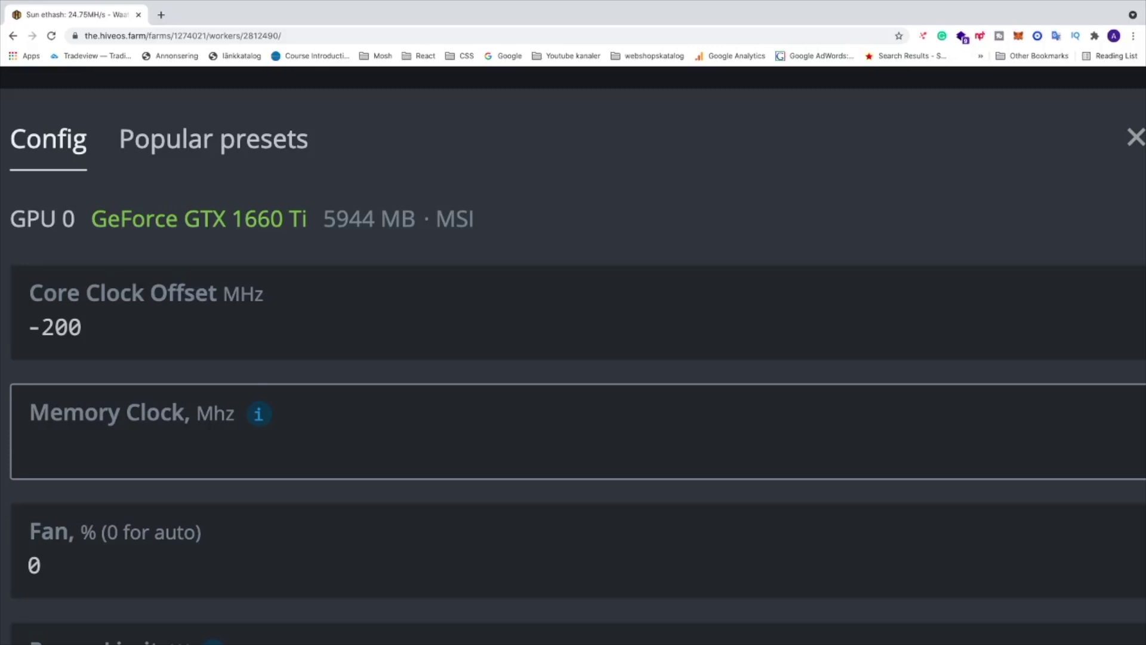
{"action": "type", "text": "1400"}
{"action": "key", "text": "BackSpace"}
{"action": "key", "text": "BackSpace"}
{"action": "key", "text": "BackSpace"}
{"action": "key", "text": "BackSpace"}
{"action": "type", "text": "2200"}
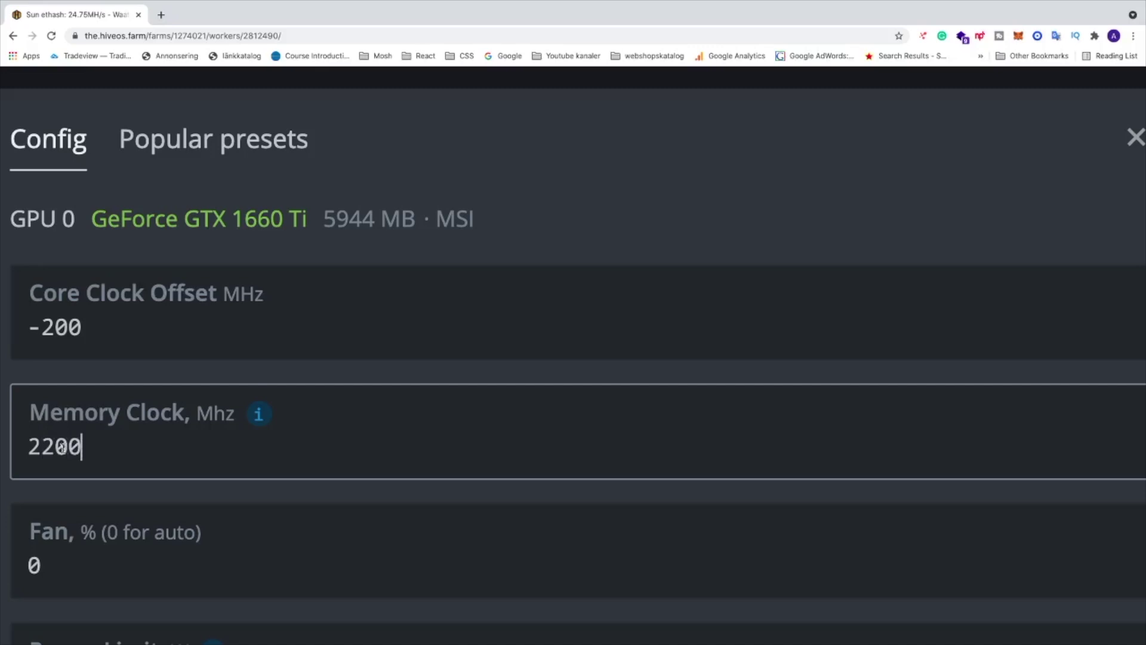
{"action": "scroll", "coordinate": [98, 465], "scroll_direction": "down", "scroll_amount": 2}
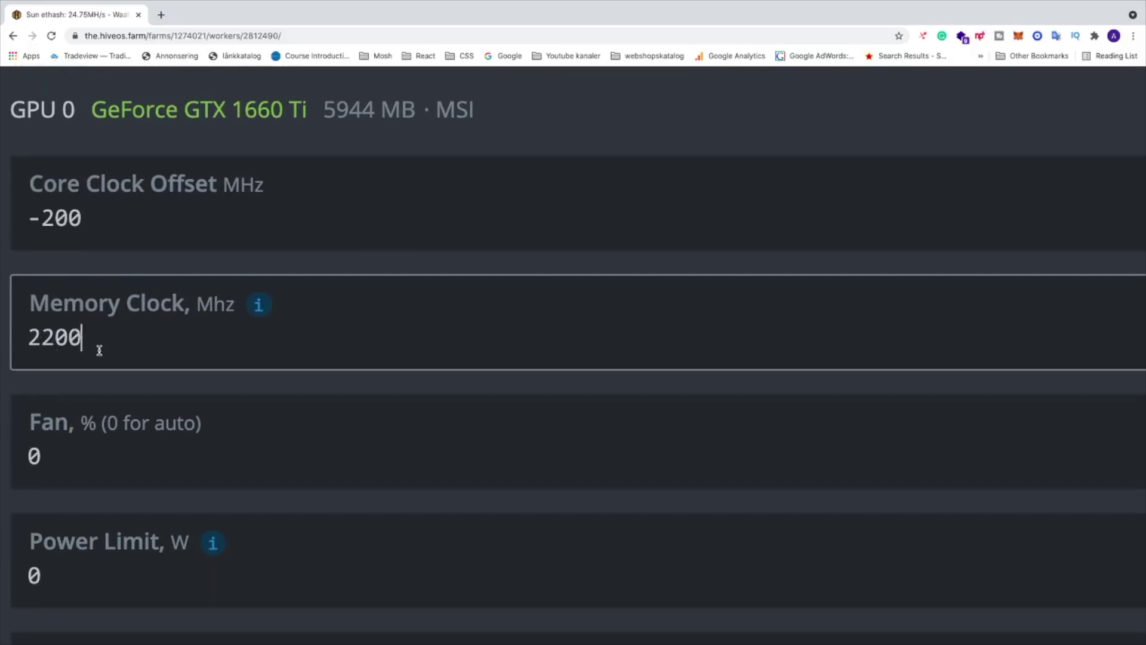
{"action": "scroll", "coordinate": [99, 350], "scroll_direction": "down", "scroll_amount": 1}
- Set the fan value to 0 for automatic fan control
{"action": "scroll", "coordinate": [102, 325], "scroll_direction": "down", "scroll_amount": 1}
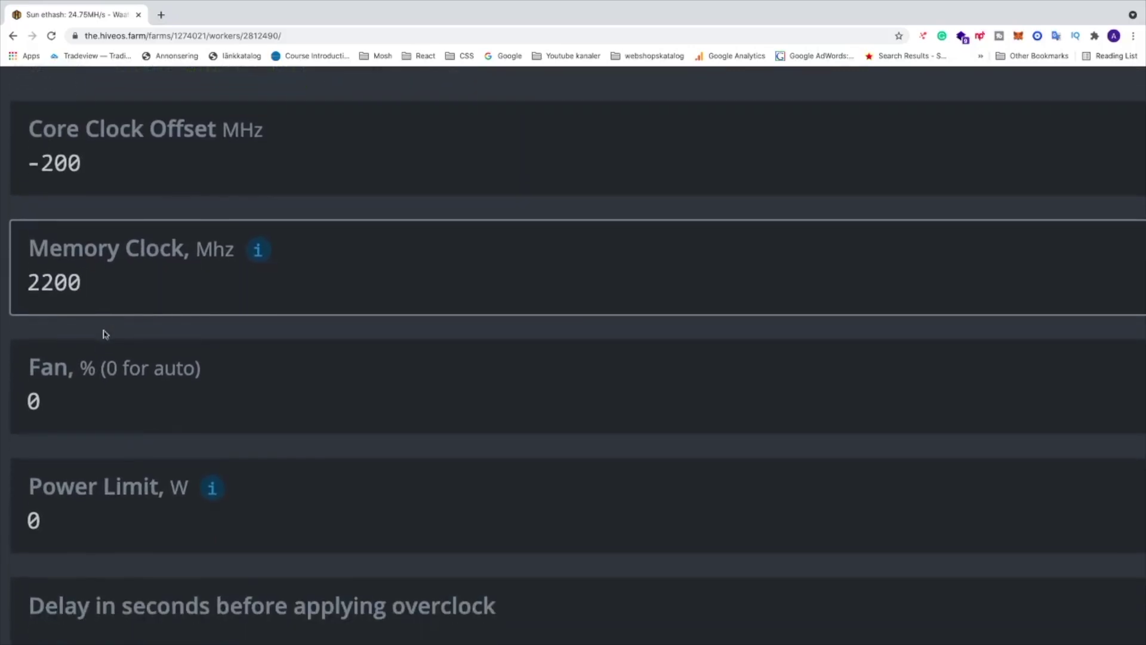
{"action": "scroll", "coordinate": [103, 330], "scroll_direction": "down", "scroll_amount": 2}
{"action": "scroll", "coordinate": [102, 328], "scroll_direction": "down", "scroll_amount": 1}
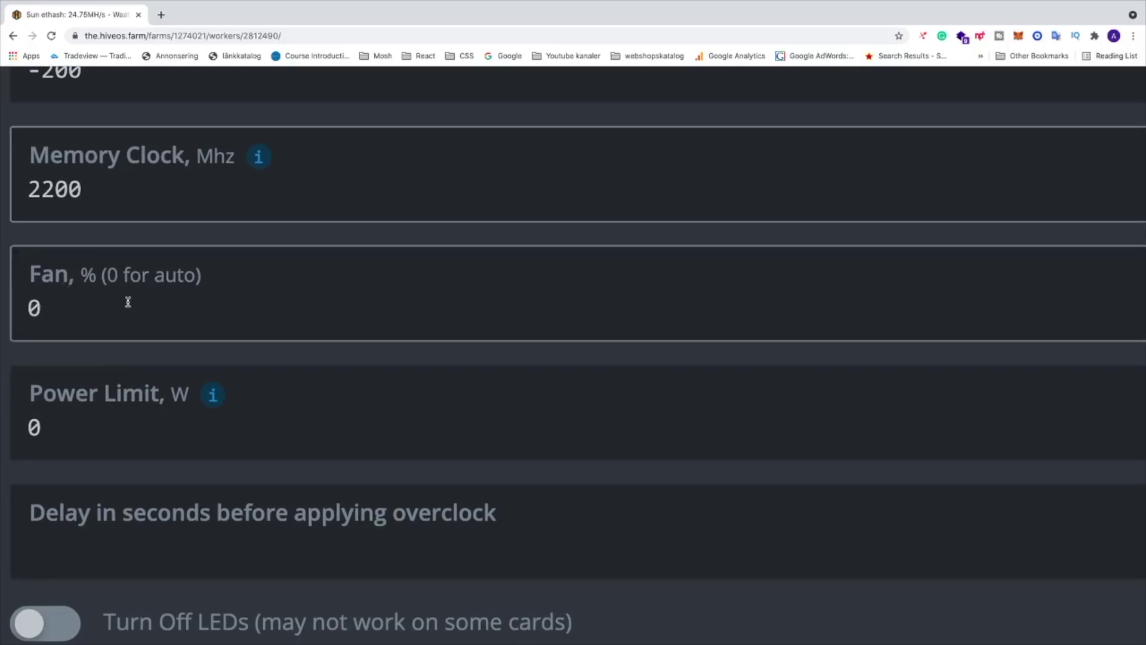
{"action": "left_click_drag", "start_coordinate": [40, 303], "coordinate": [21, 301]}
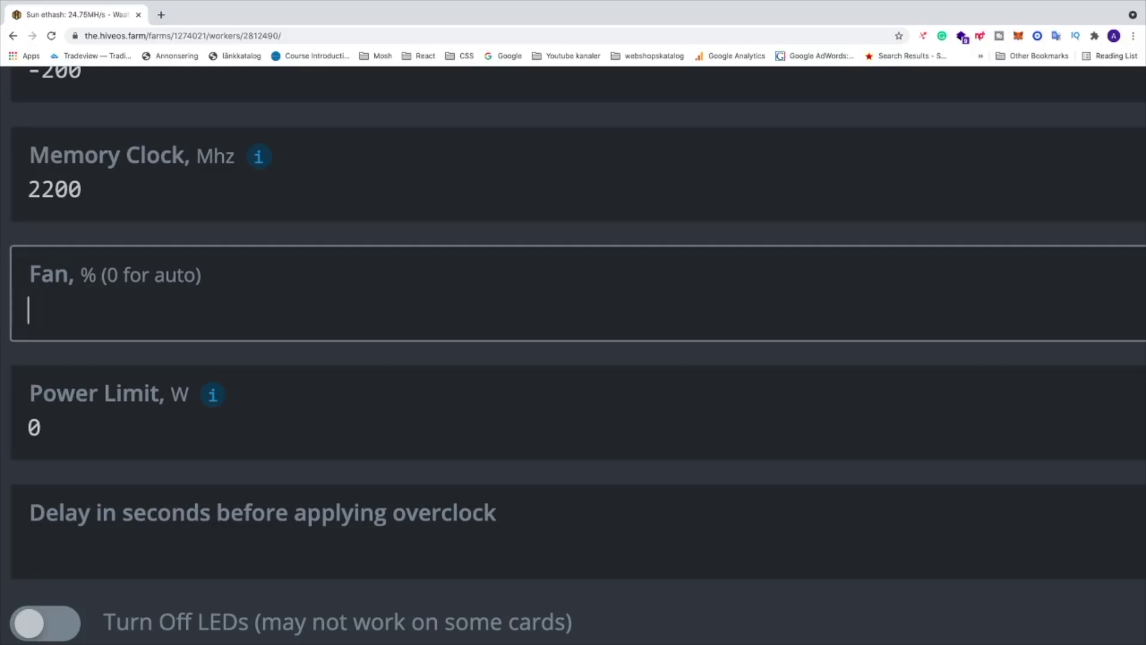
{"action": "type", "text": "80"}
{"action": "key", "text": "BackSpace"}
{"action": "key", "text": "BackSpace"}
{"action": "type", "text": "75"}
{"action": "key", "text": "BackSpace"}
{"action": "key", "text": "BackSpace"}
{"action": "type", "text": "0"}
{"action": "key", "text": "BackSpace"}
{"action": "type", "text": "0"}
- Set the power limit to 80 W and apply the overclock
{"action": "left_click", "coordinate": [34, 426]}
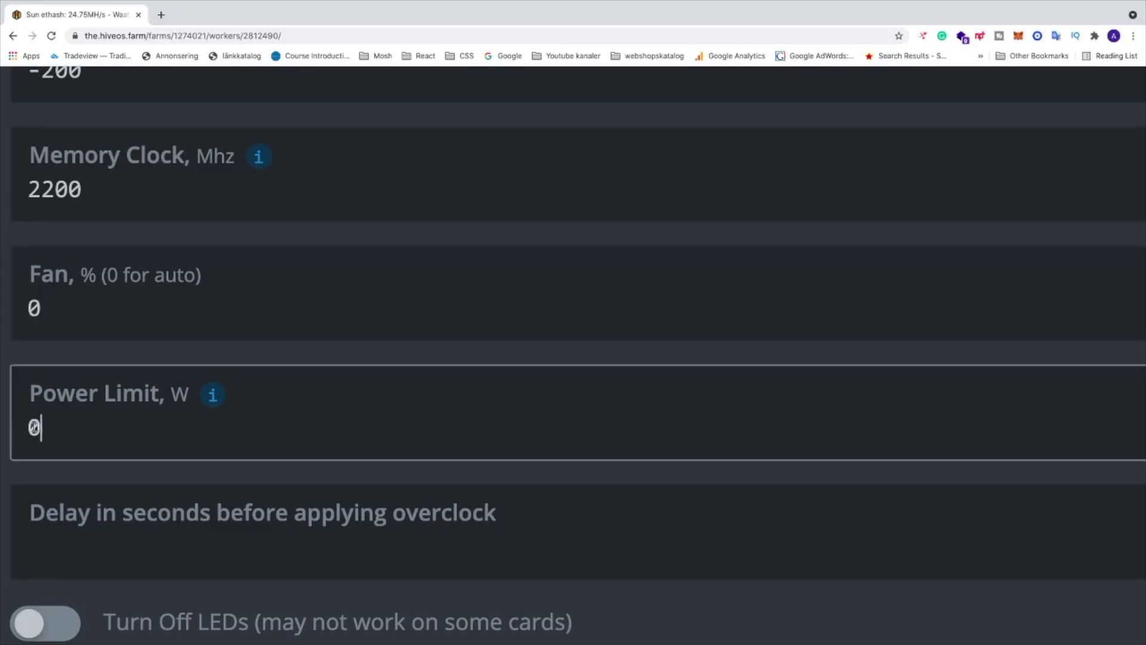
{"action": "key", "text": "BackSpace"}
{"action": "type", "text": "80"}
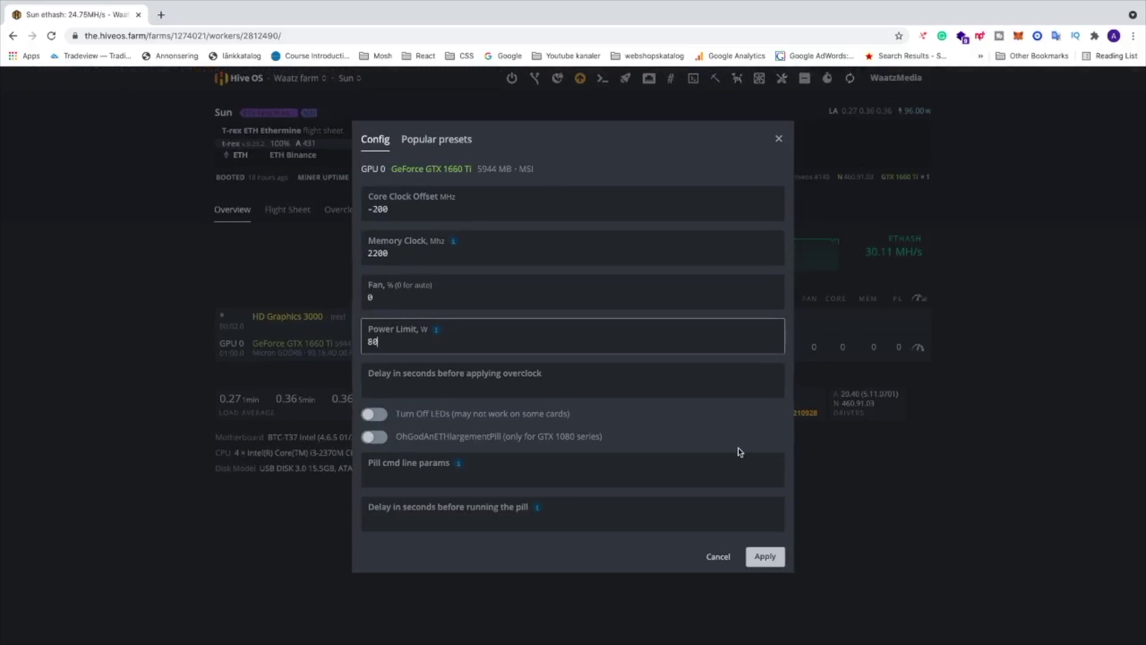
{"action": "left_click", "coordinate": [763, 558]}
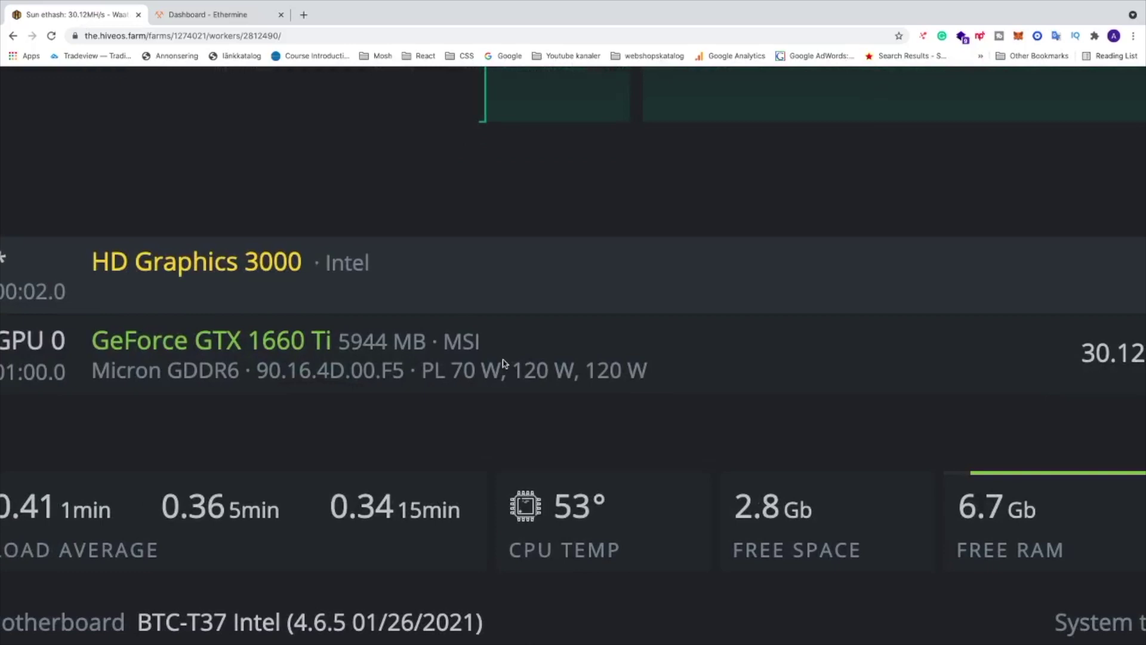
- Pan along the GPU row to confirm 30.12 MH/s at 80 W with -200/2200 applied
{"action": "scroll", "coordinate": [503, 362], "scroll_direction": "right", "scroll_amount": 4}
{"action": "scroll", "coordinate": [504, 363], "scroll_direction": "right", "scroll_amount": 5}
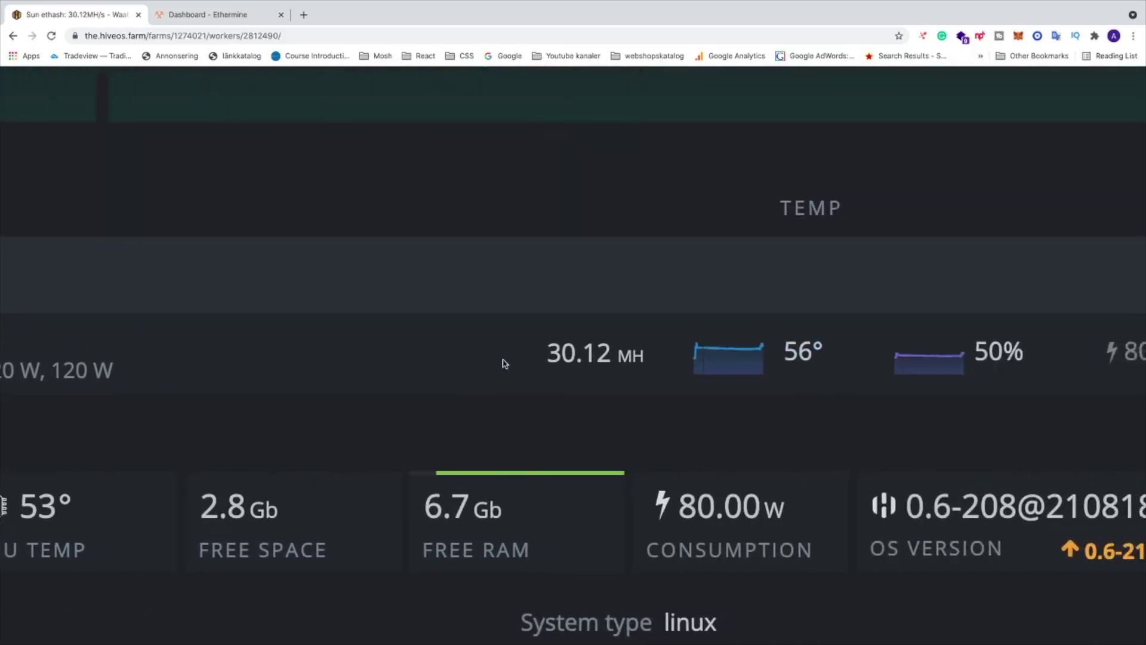
{"action": "scroll", "coordinate": [508, 370], "scroll_direction": "right", "scroll_amount": 3}
{"action": "scroll", "coordinate": [557, 403], "scroll_direction": "right", "scroll_amount": 1}
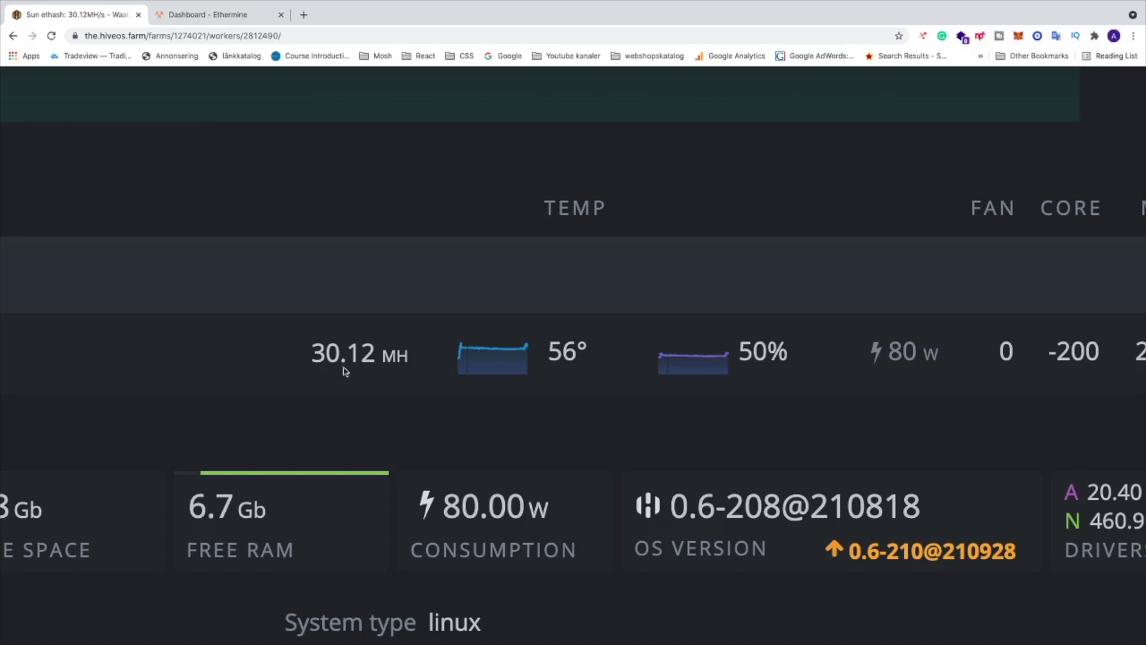
{"action": "scroll", "coordinate": [389, 369], "scroll_direction": "right", "scroll_amount": 2}
{"action": "scroll", "coordinate": [406, 362], "scroll_direction": "right", "scroll_amount": 1}
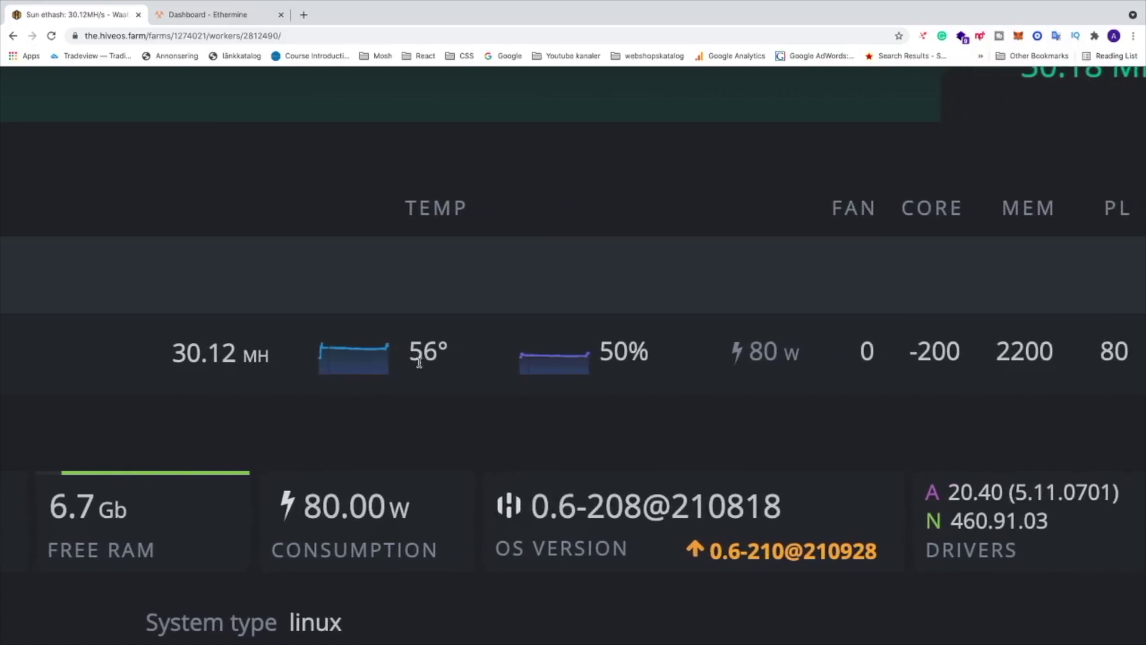
{"action": "scroll", "coordinate": [426, 361], "scroll_direction": "right", "scroll_amount": 2}
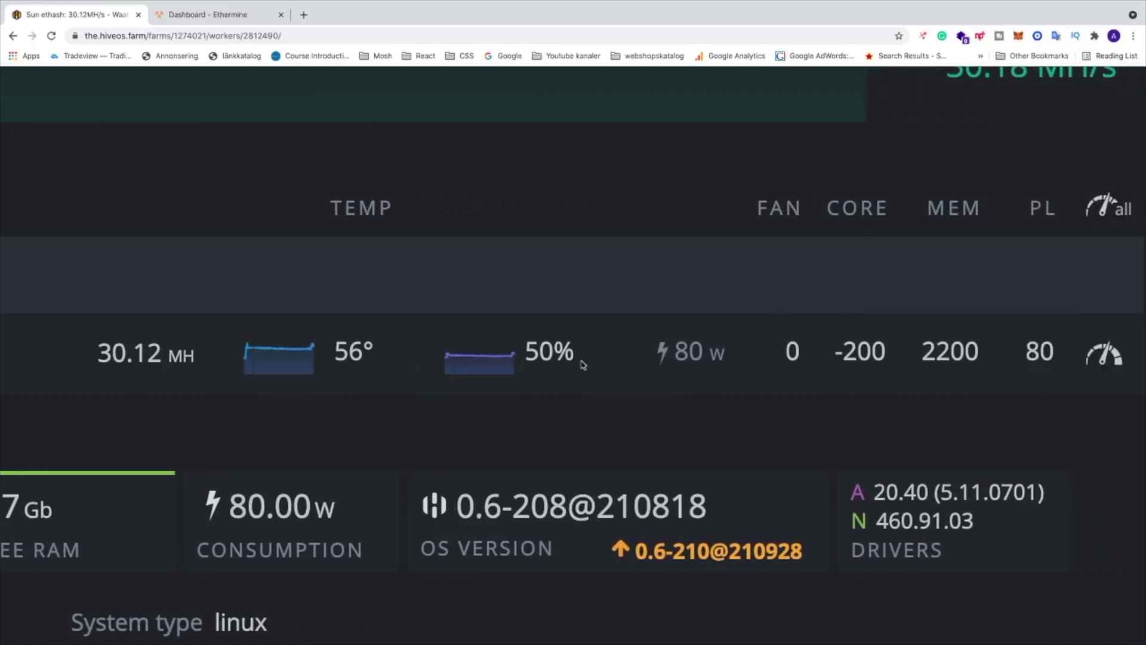
{"action": "scroll", "coordinate": [539, 353], "scroll_direction": "right", "scroll_amount": 1}
{"action": "scroll", "coordinate": [539, 353], "scroll_direction": "right", "scroll_amount": 2}
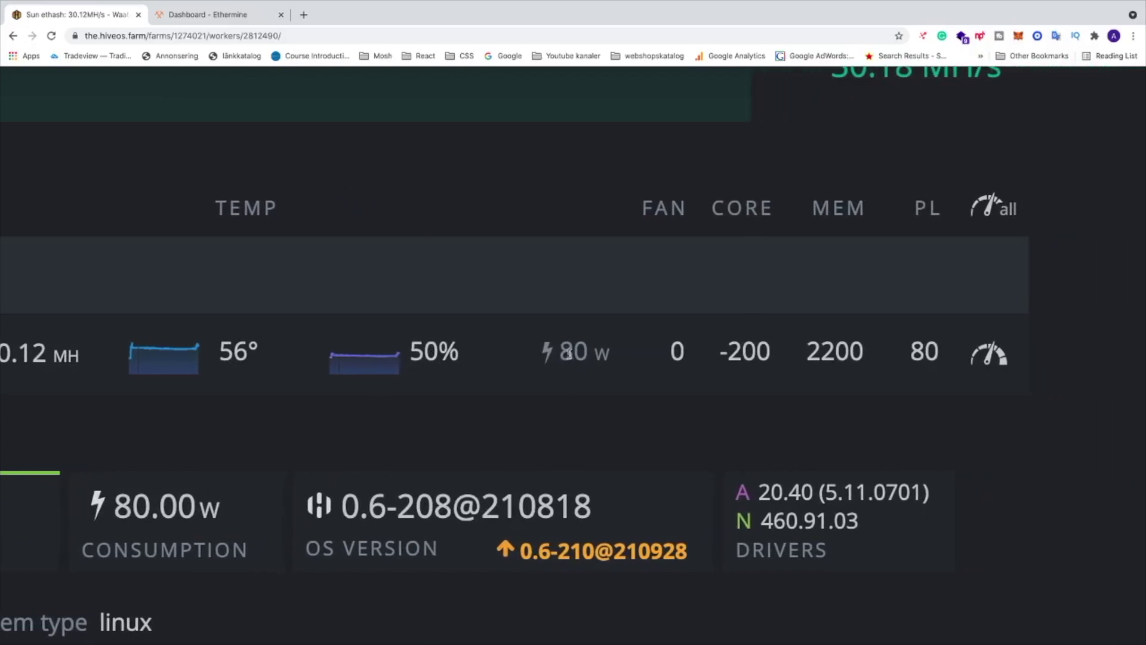